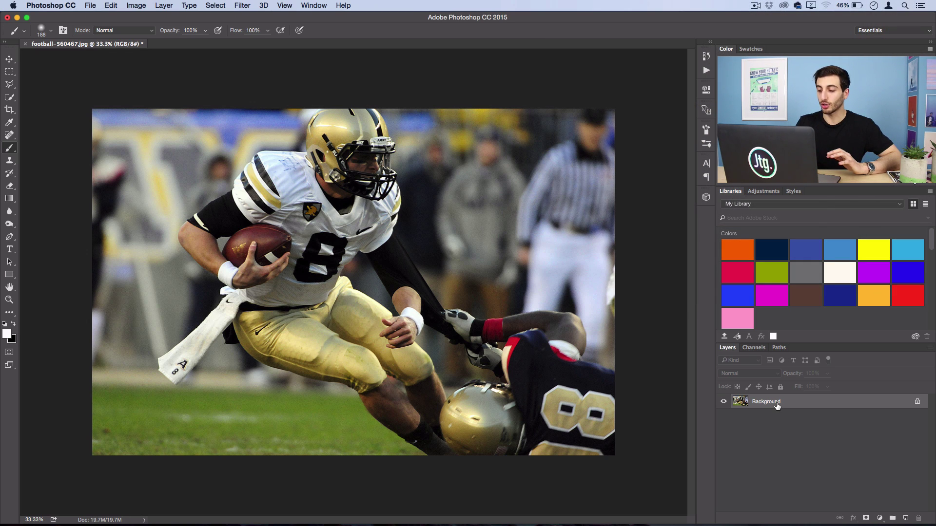
# Duplicate the background photo and apply a High Pass filter with a 28-pixel radius.
pyautogui.press('super+j')
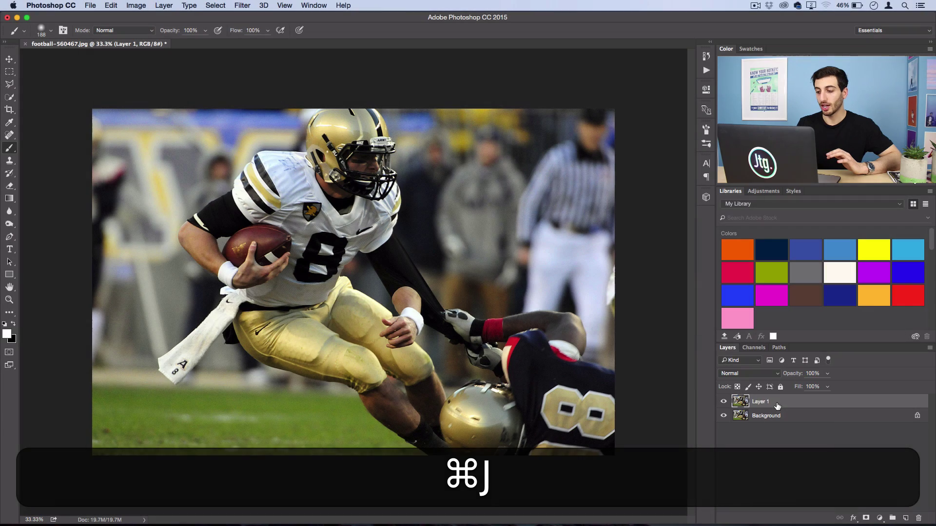
pyautogui.click(242, 5)
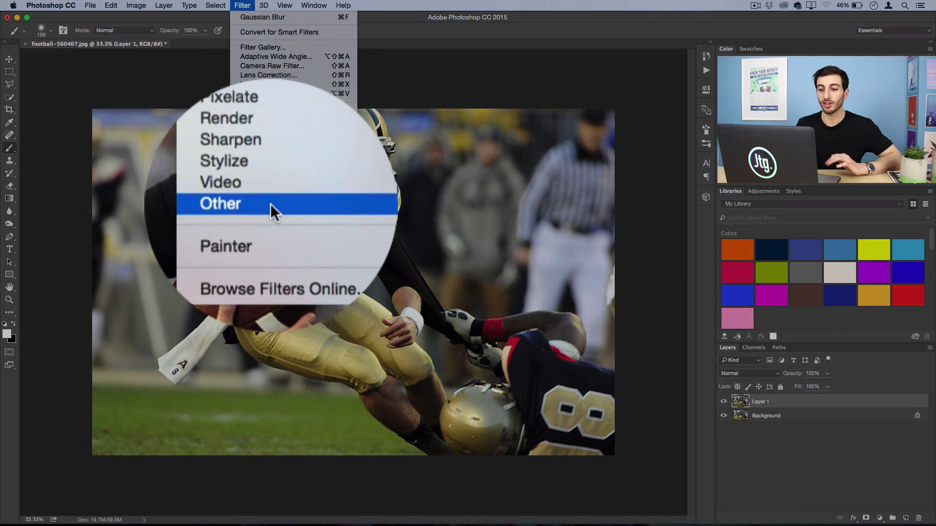
pyautogui.moveTo(270, 205)
pyautogui.click(373, 210)
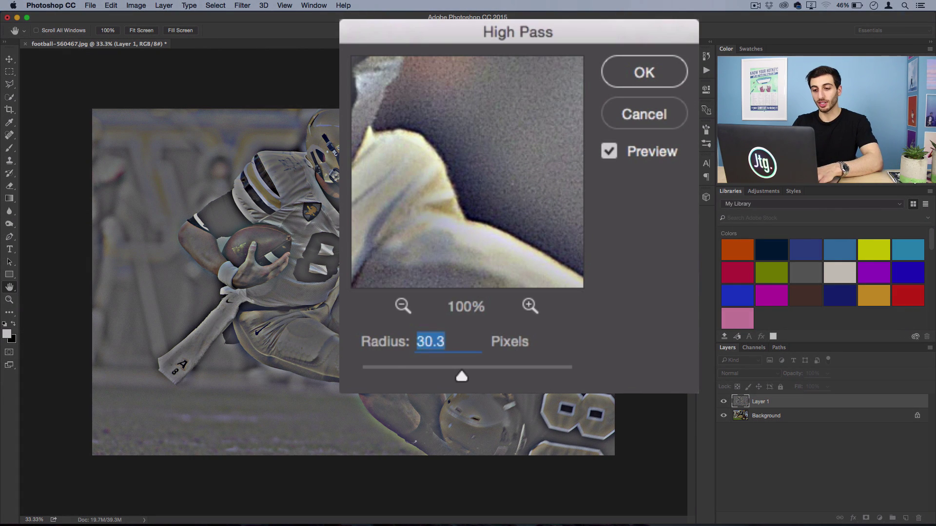
pyautogui.write('30')
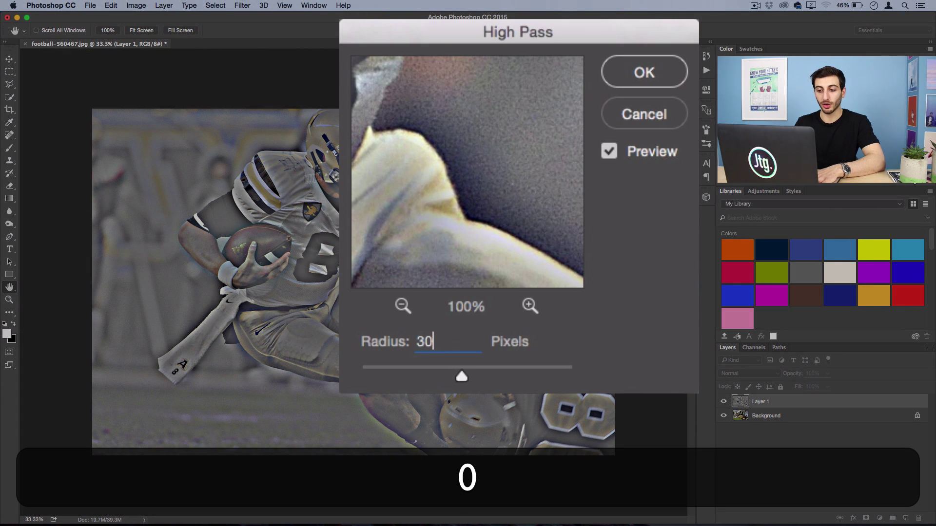
pyautogui.click(402, 365)
pyautogui.moveTo(424, 362); pyautogui.dragTo(455, 362)
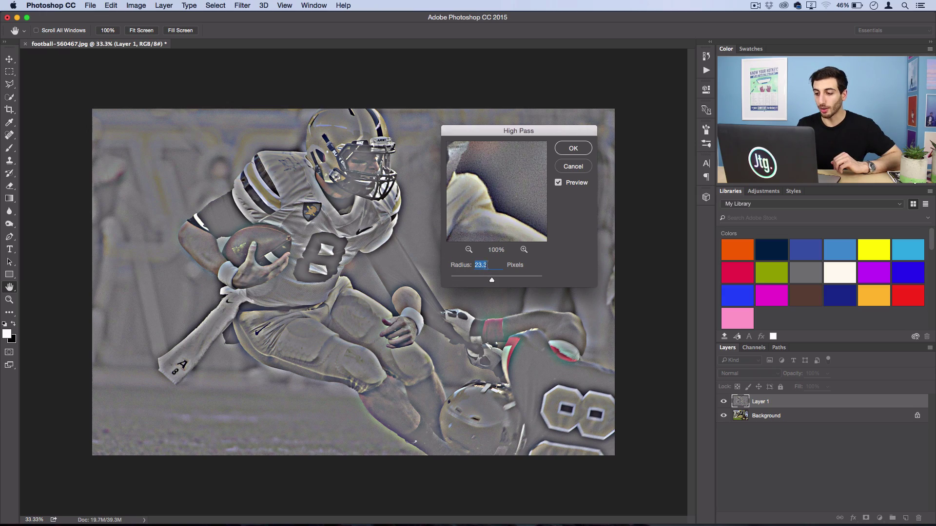
pyautogui.write('2')
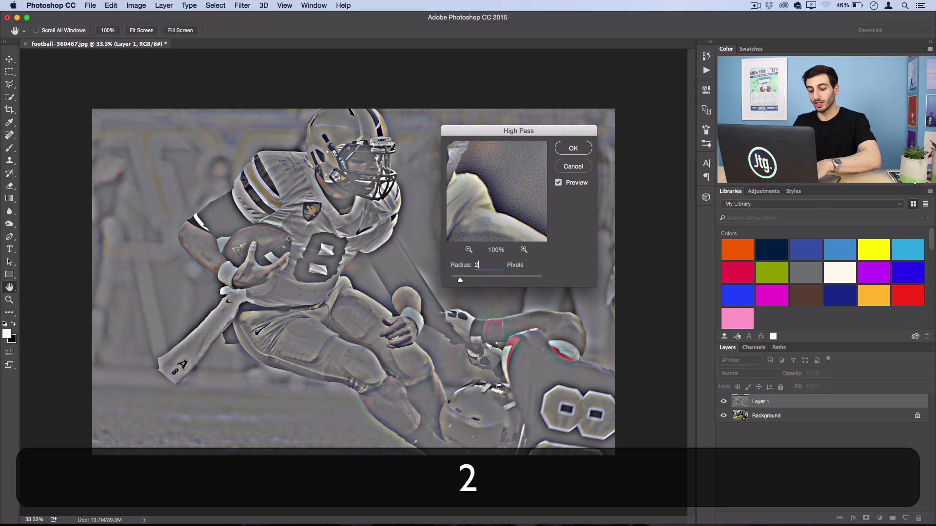
pyautogui.write('8')
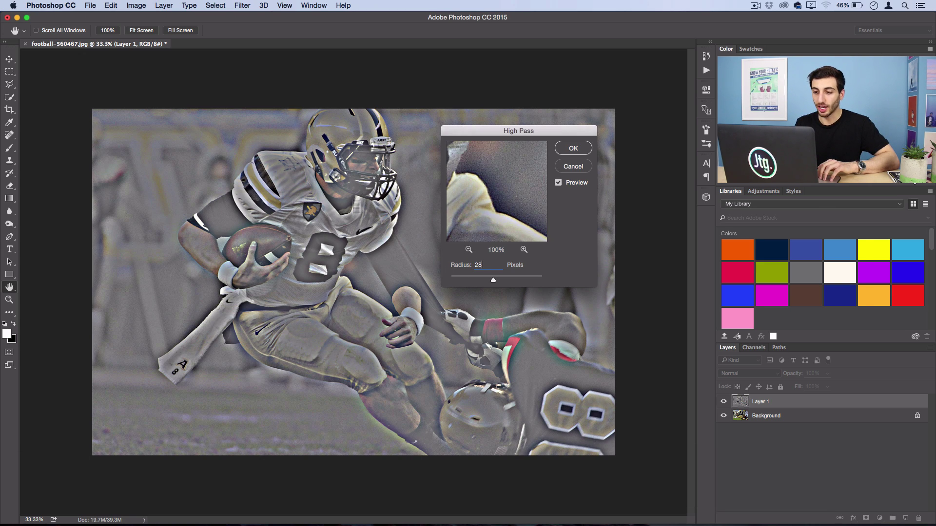
pyautogui.click(572, 148)
pyautogui.press('b')
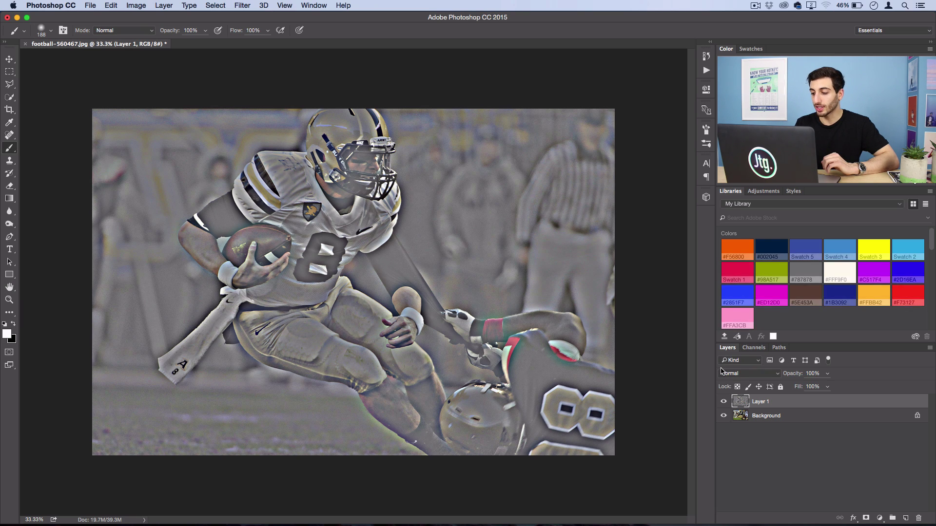
# Change Layer 1's blend mode from Normal to Hard Light.
pyautogui.click(744, 373)
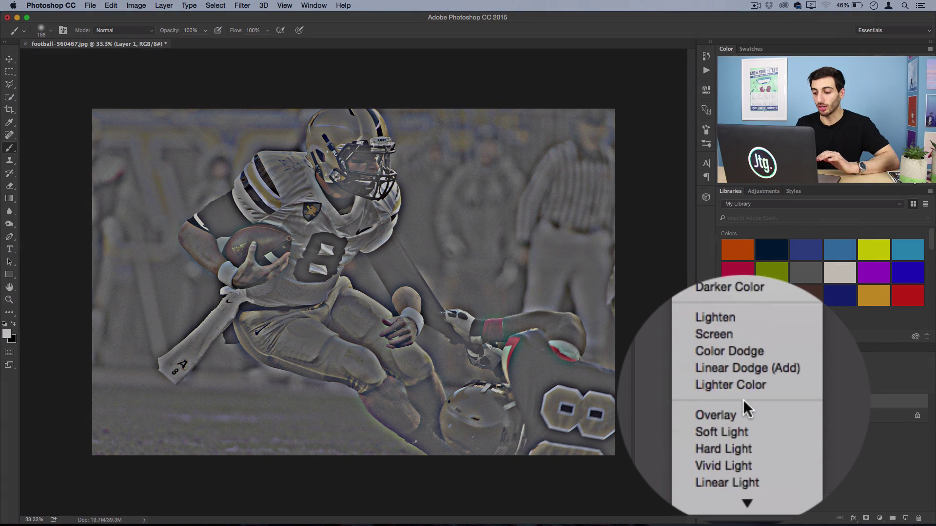
pyautogui.click(743, 440)
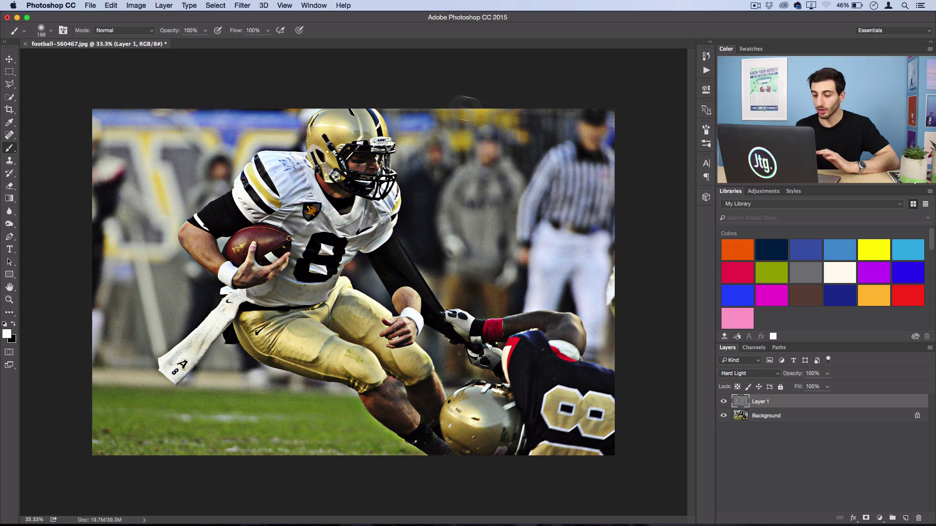
# Add a new Hue/Saturation 1 adjustment layer.
pyautogui.click(168, 5)
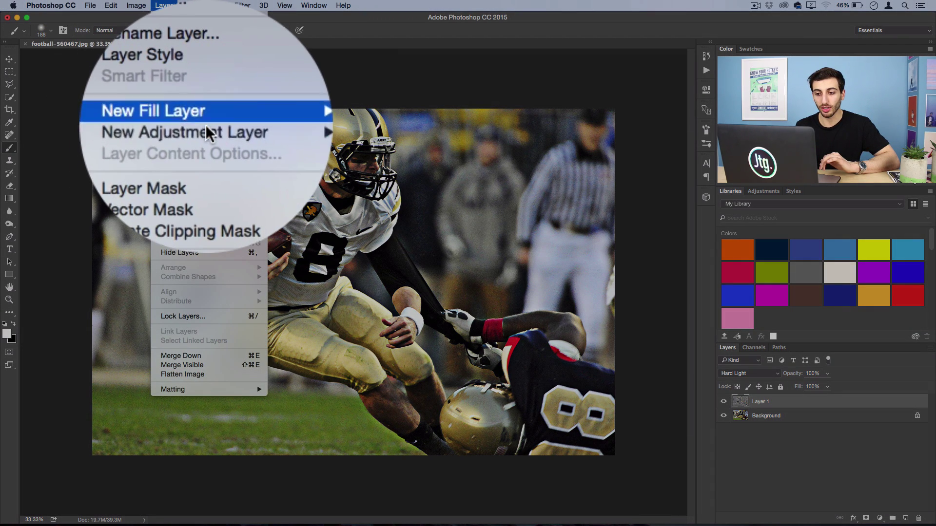
pyautogui.moveTo(181, 128)
pyautogui.click(317, 177)
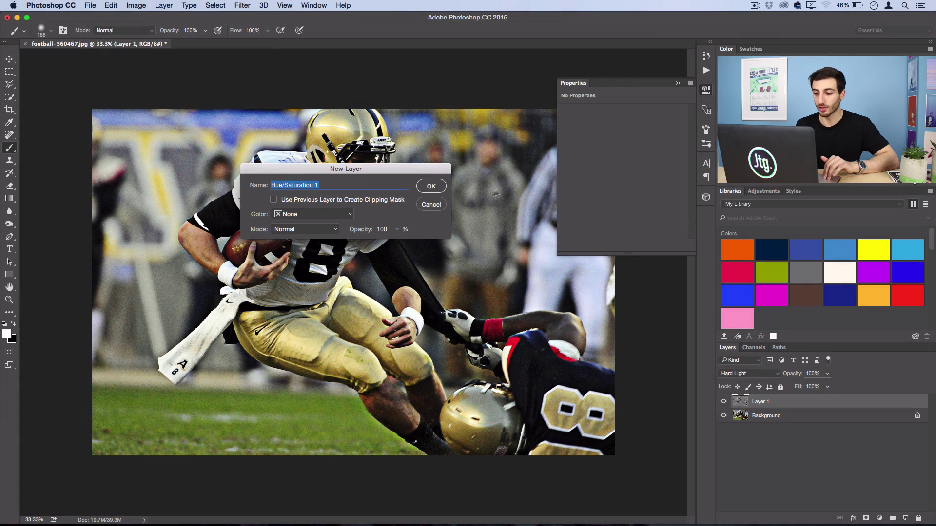
pyautogui.click(431, 189)
# Colorize the Hue/Saturation layer with saturation 45 and a steel-blue hue around 222.
pyautogui.click(606, 199)
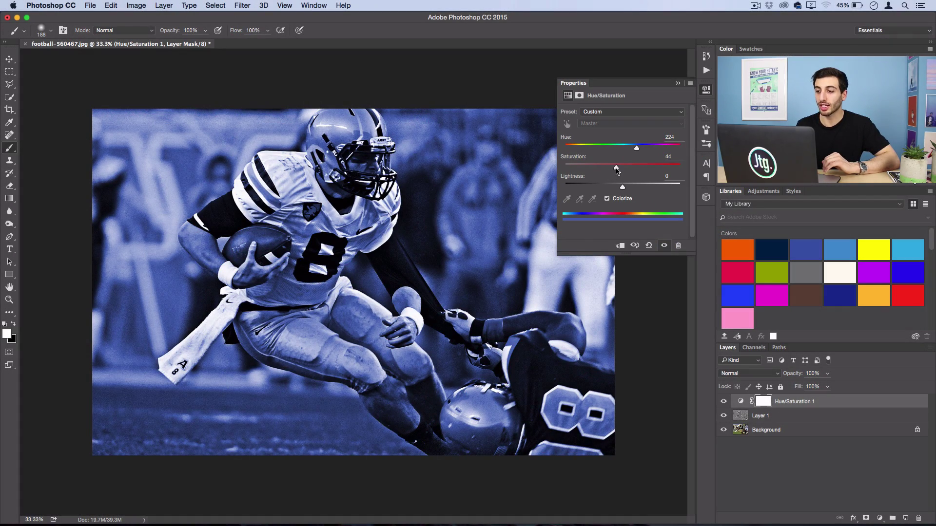
pyautogui.click(616, 168)
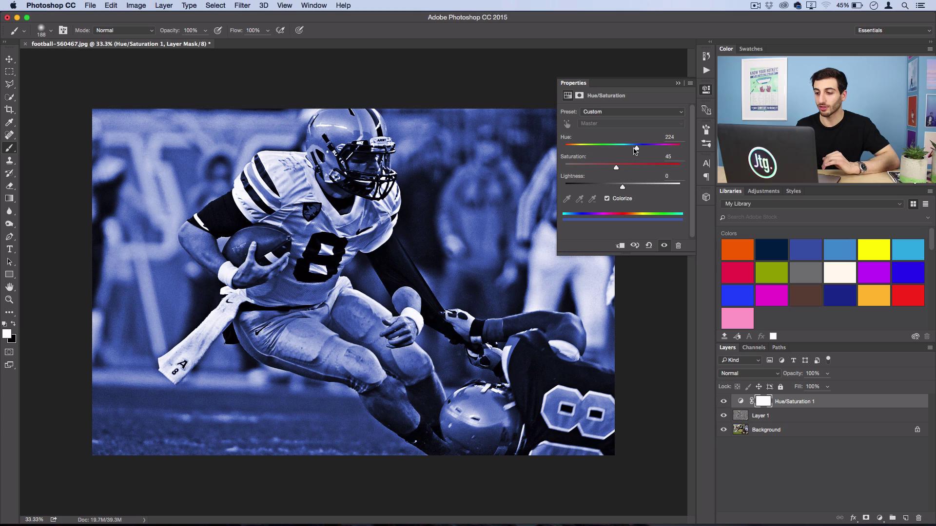
pyautogui.moveTo(634, 148); pyautogui.dragTo(636, 149)
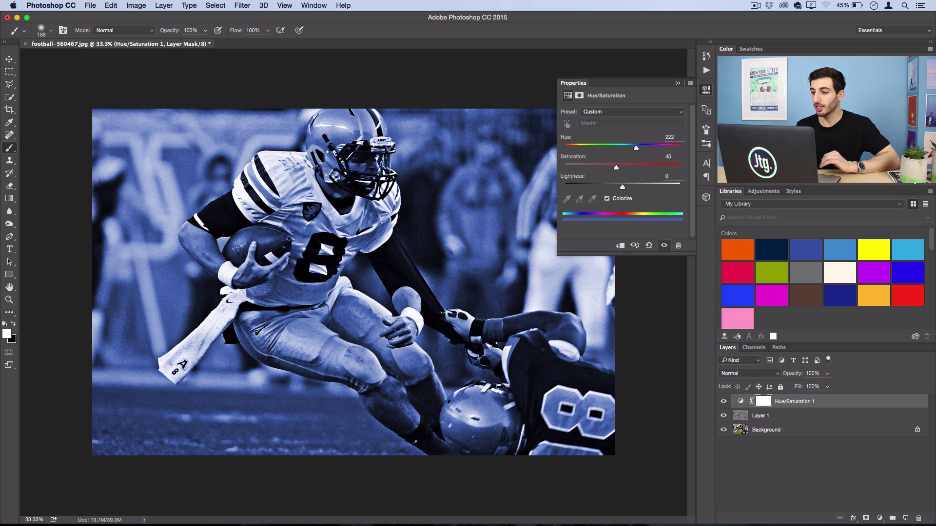
pyautogui.click(708, 94)
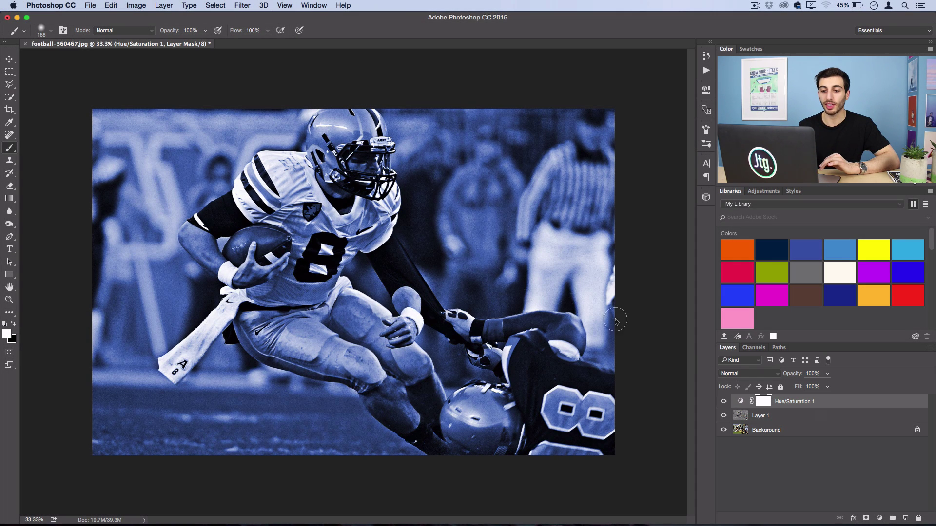
# Switch to the Quick Selection tool with a 35 px brush, then enlarge it.
pyautogui.click(10, 149)
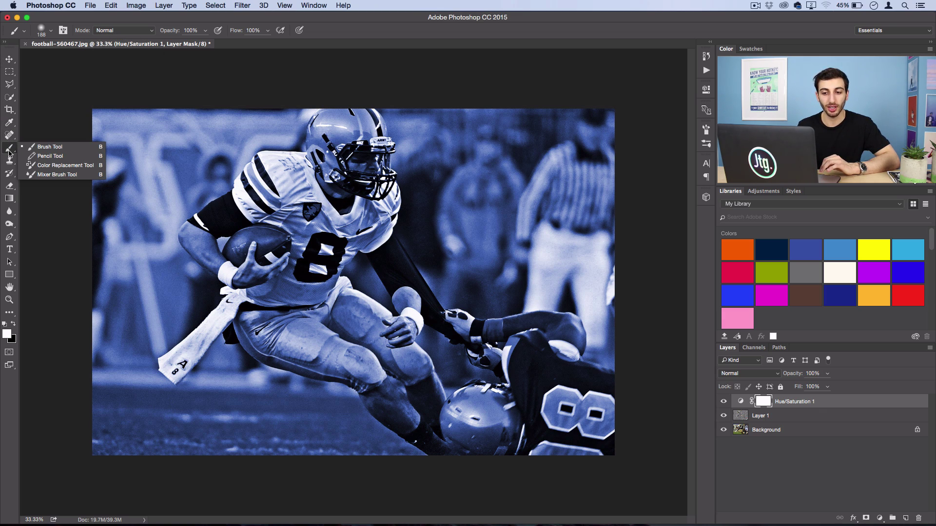
pyautogui.click(9, 151)
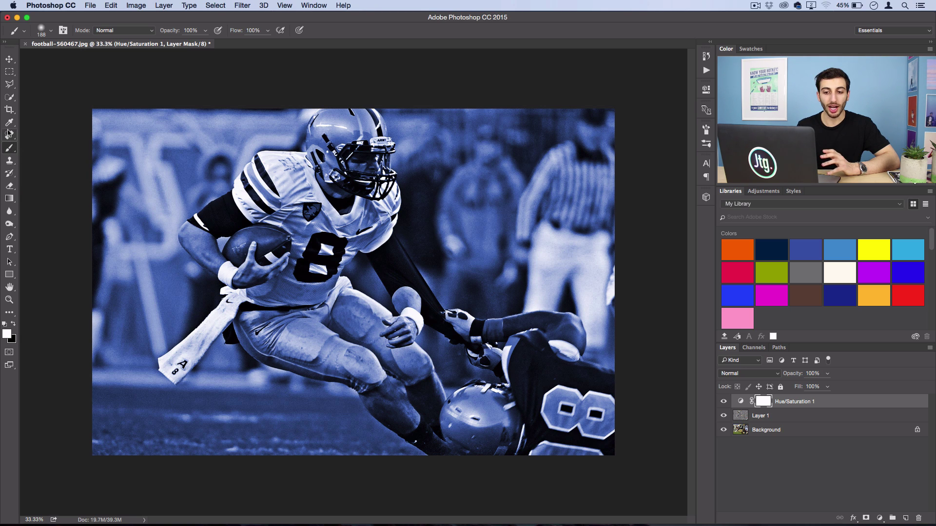
pyautogui.click(10, 98)
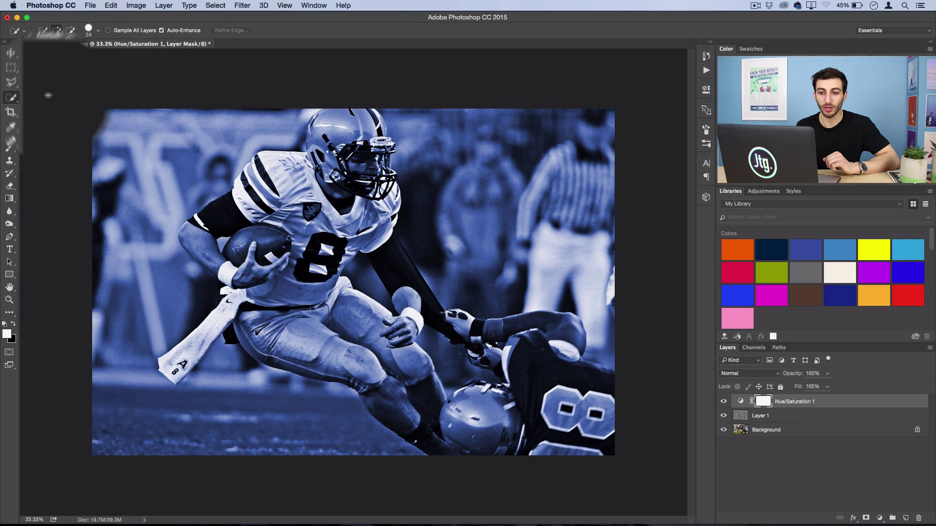
pyautogui.click(41, 96)
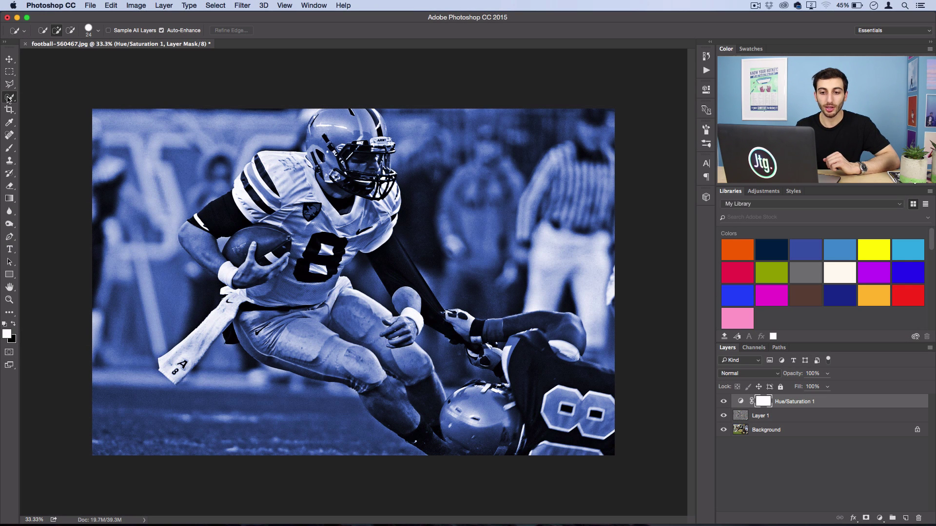
pyautogui.click(99, 31)
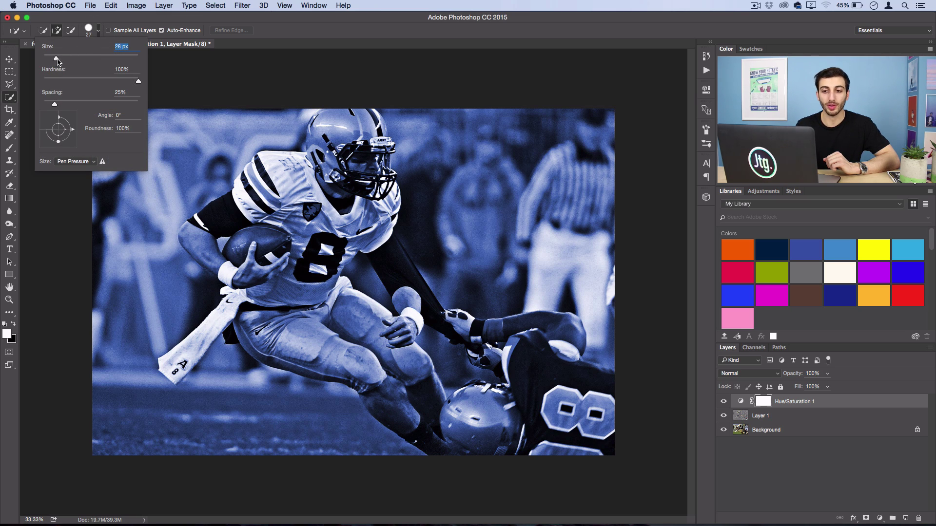
pyautogui.click(99, 32)
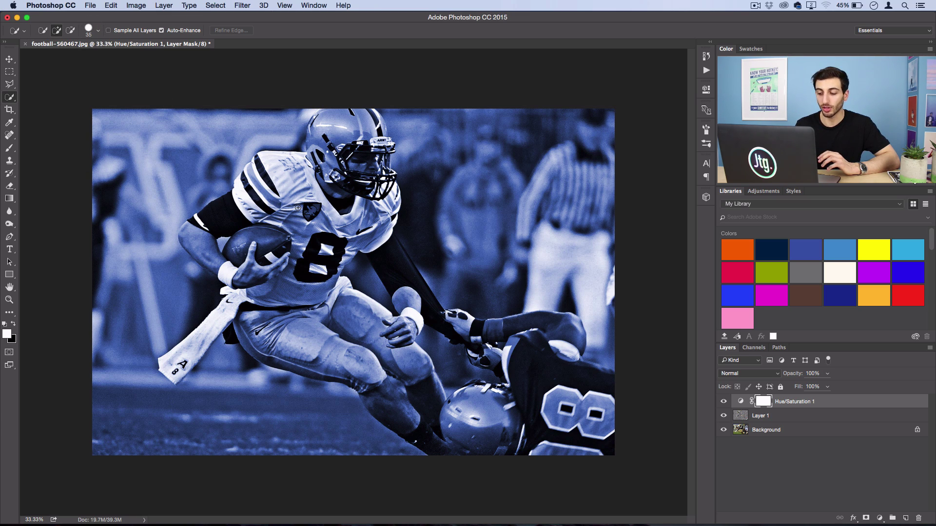
pyautogui.press(']')
pyautogui.press(']')
pyautogui.press(']')
pyautogui.press(']')
pyautogui.press(']')
pyautogui.press(']')
pyautogui.press(']')
pyautogui.press(']')
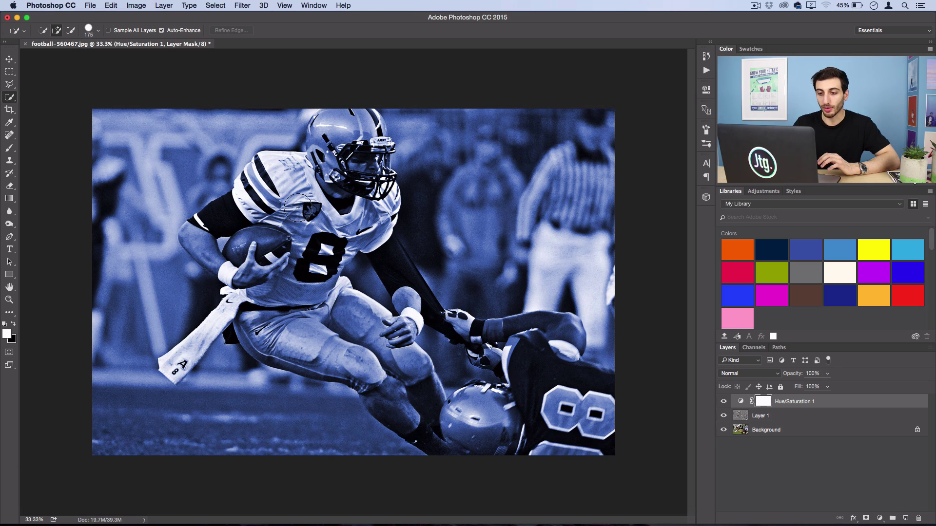
# Paint the selection over the player's helmet, shoulder, towel, lower leg and outstretched arm.
pyautogui.moveTo(297, 208)
pyautogui.mouseDown()
pyautogui.moveTo(273, 188)
pyautogui.moveTo(332, 182)
pyautogui.moveTo(343, 146)
pyautogui.moveTo(350, 234)
pyautogui.moveTo(302, 293)
pyautogui.moveTo(268, 205)
pyautogui.moveTo(239, 200)
pyautogui.mouseUp()
pyautogui.press('[')
pyautogui.press('[')
pyautogui.press('[')
pyautogui.press('[')
pyautogui.press('[')
pyautogui.press('[')
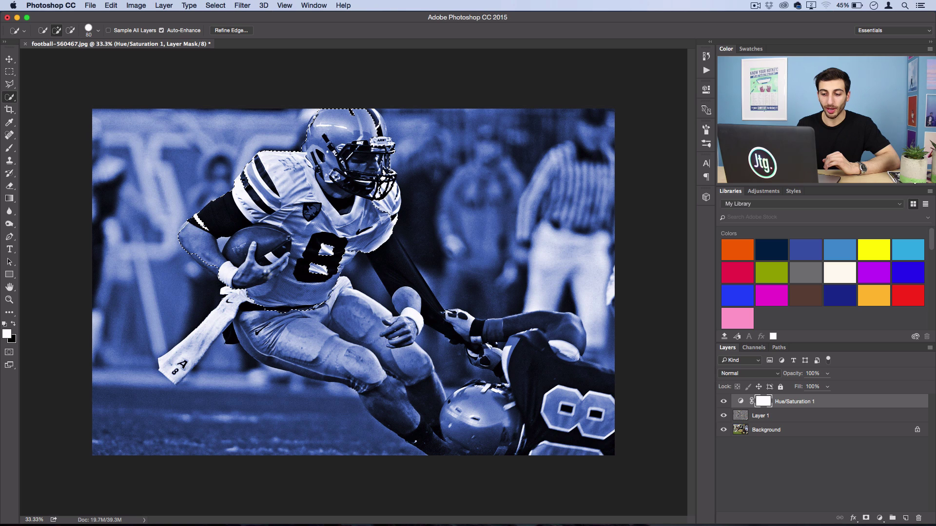
pyautogui.moveTo(232, 310)
pyautogui.mouseDown()
pyautogui.moveTo(208, 332)
pyautogui.moveTo(332, 349)
pyautogui.mouseUp()
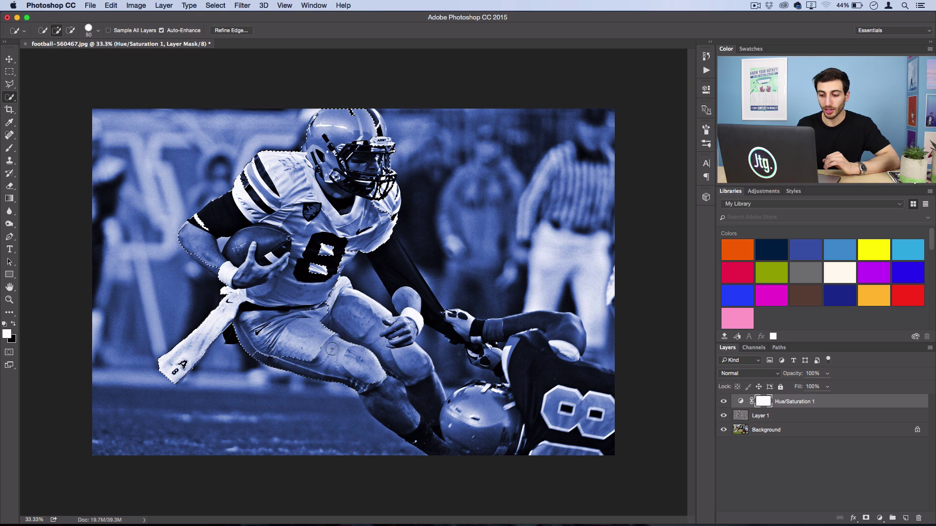
pyautogui.moveTo(385, 377); pyautogui.dragTo(419, 417)
pyautogui.moveTo(398, 362); pyautogui.dragTo(441, 341)
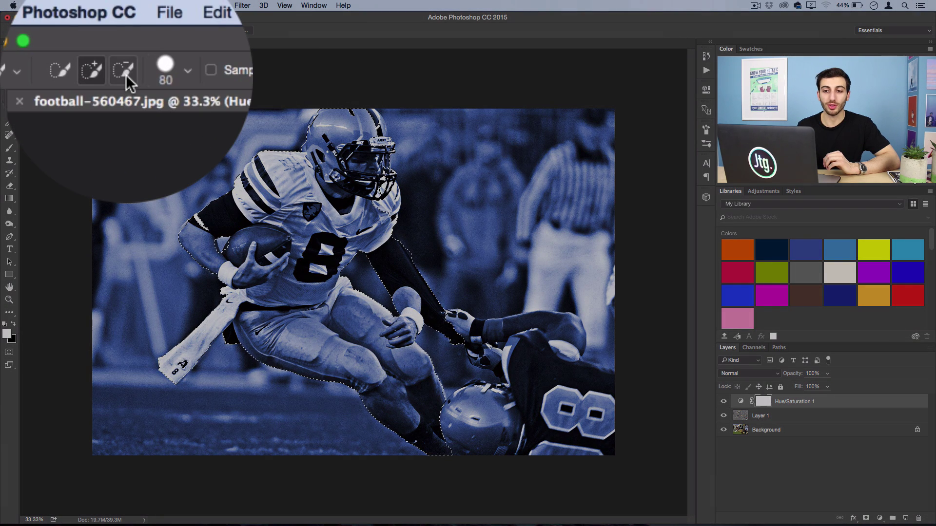
pyautogui.click(72, 31)
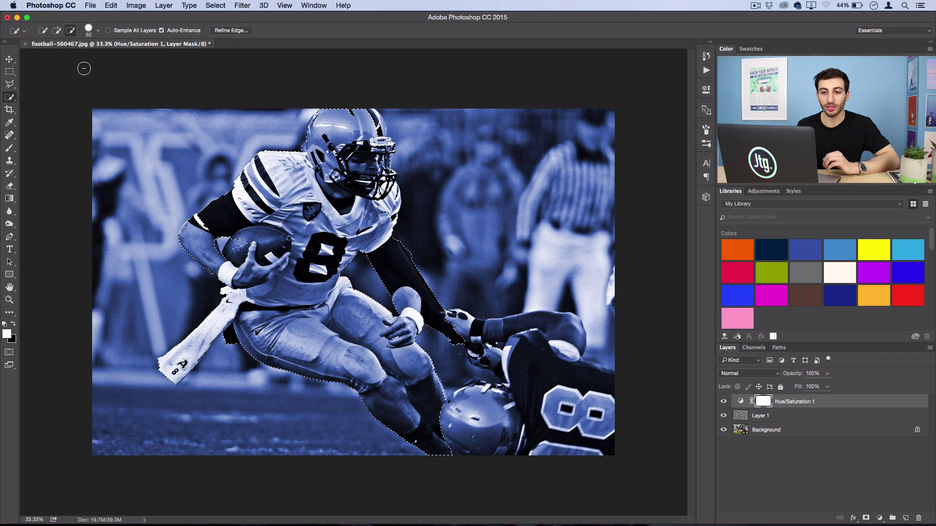
pyautogui.click(57, 31)
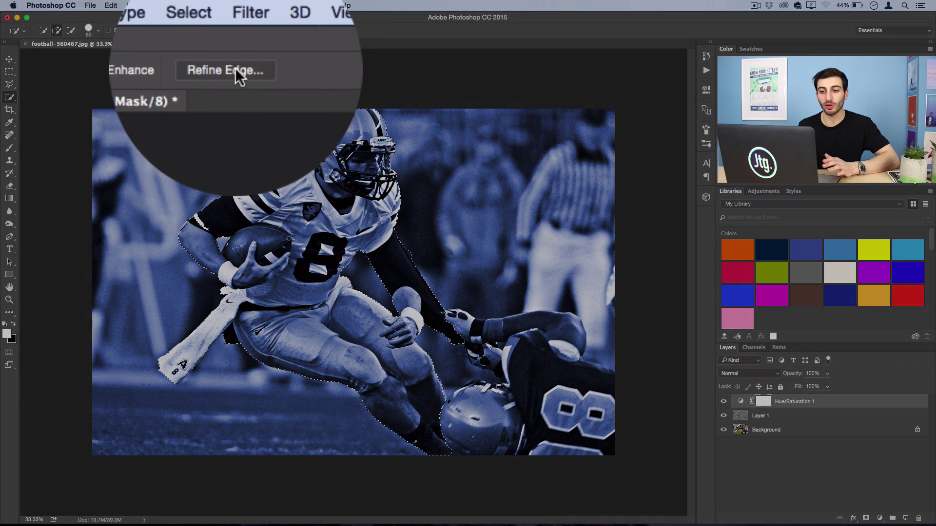
# In Refine Edge, touch up the selection along the player's shoulder and apply it.
pyautogui.click(237, 30)
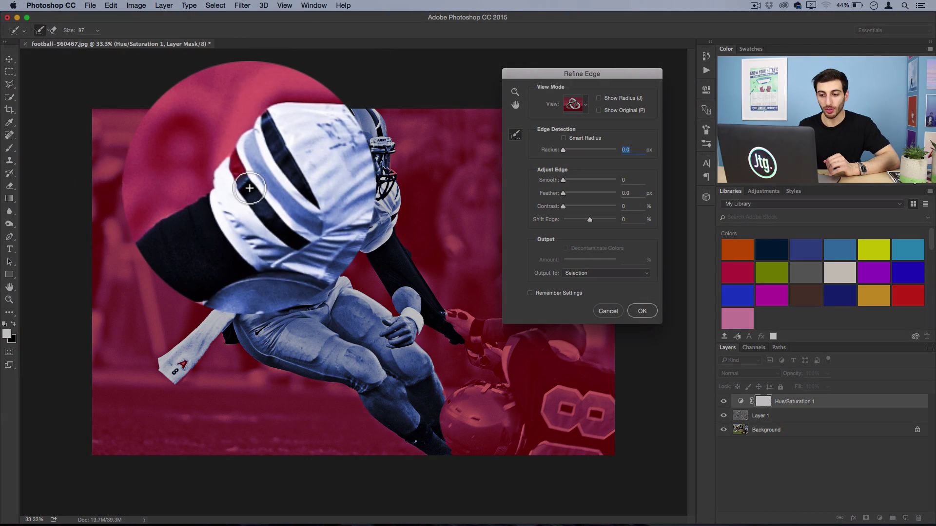
pyautogui.click(220, 268)
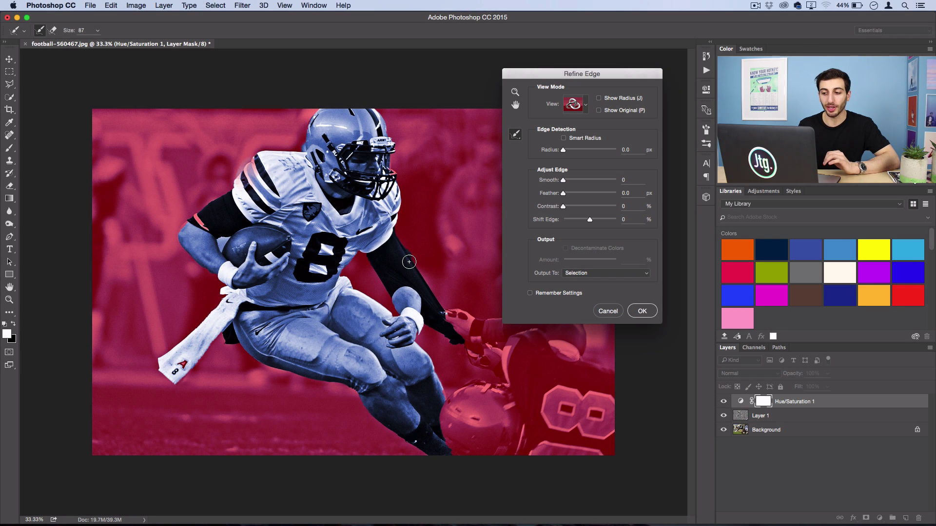
pyautogui.click(642, 311)
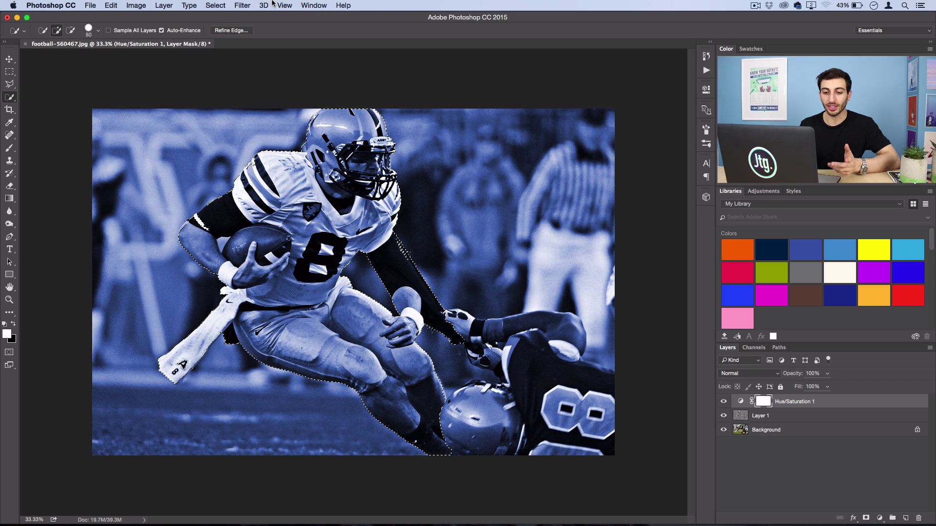
# Apply a white-to-black gradient on the Hue/Saturation mask to unmask the player, then deselect.
pyautogui.click(9, 198)
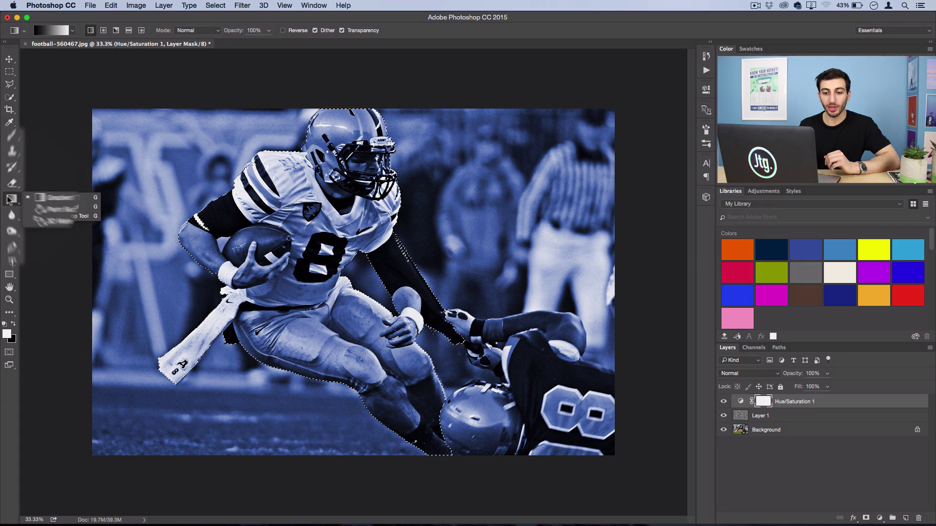
pyautogui.click(76, 30)
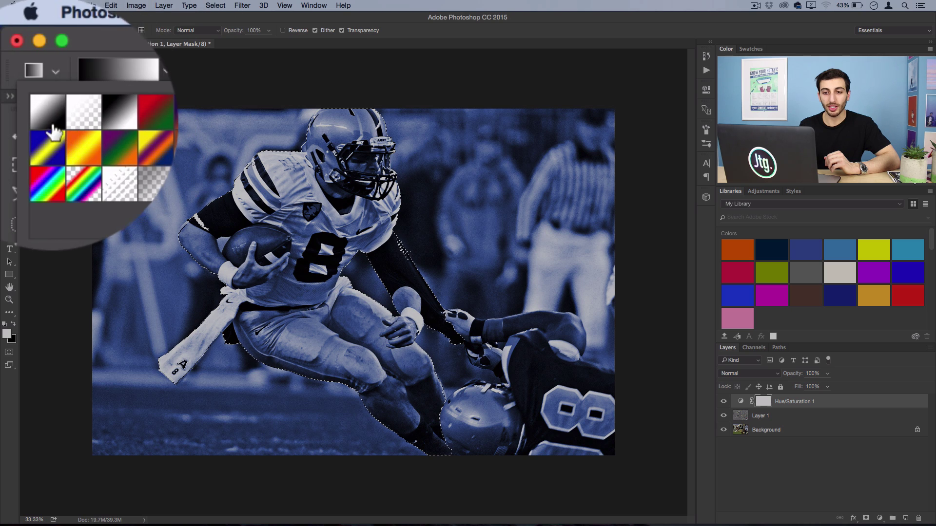
pyautogui.click(56, 48)
pyautogui.click(79, 30)
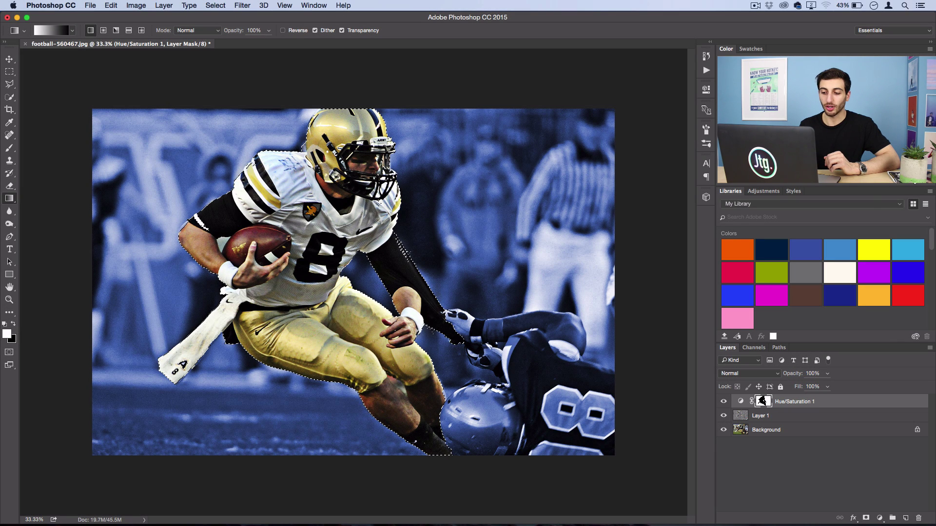
pyautogui.press('super+d')
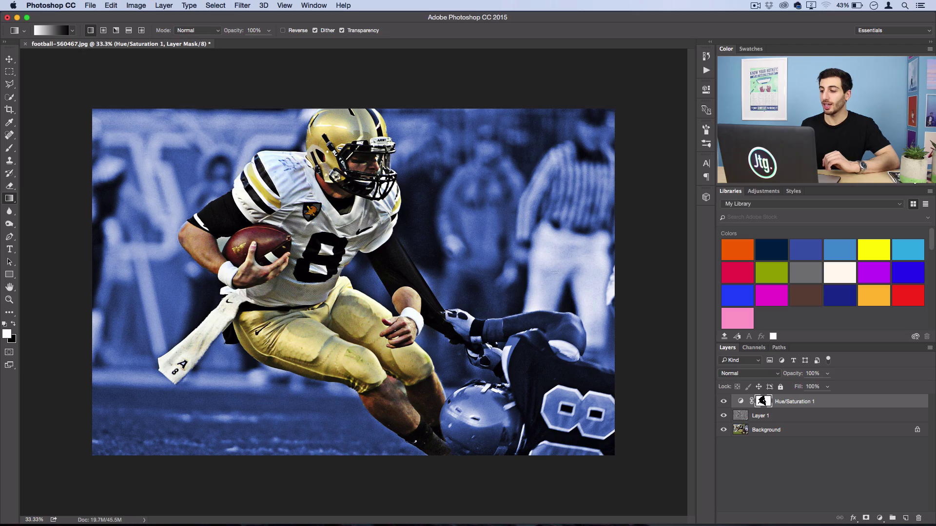
# Create a Black & White 1 adjustment layer and set its blend mode to Overlay.
pyautogui.click(170, 4)
pyautogui.moveTo(195, 127)
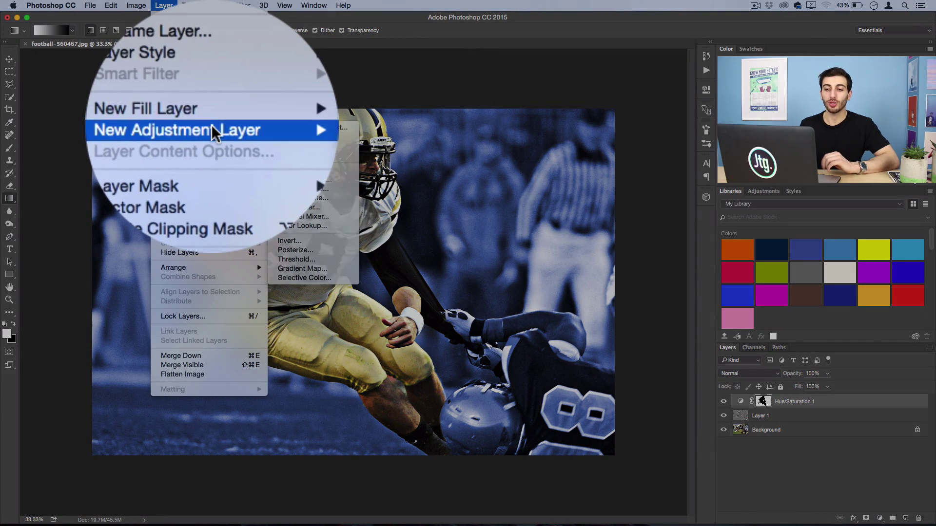
pyautogui.moveTo(249, 128)
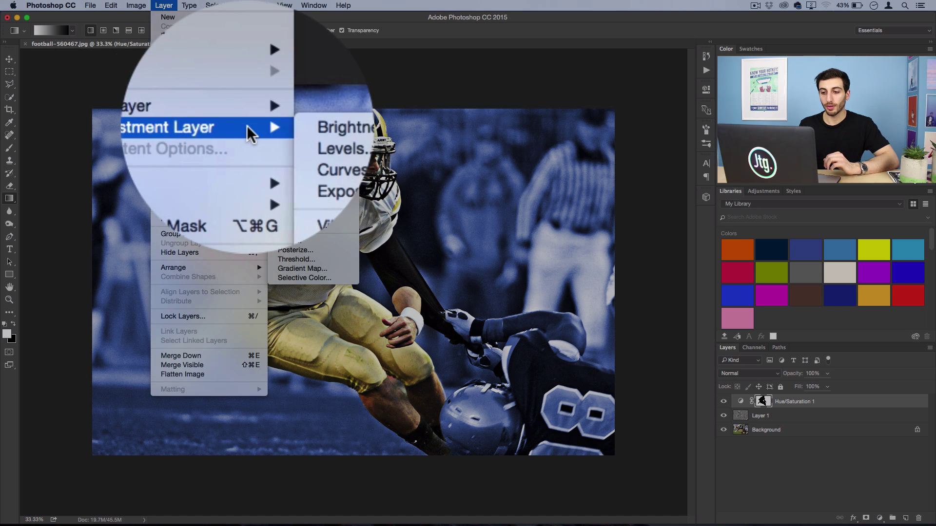
pyautogui.click(302, 202)
pyautogui.press('Return')
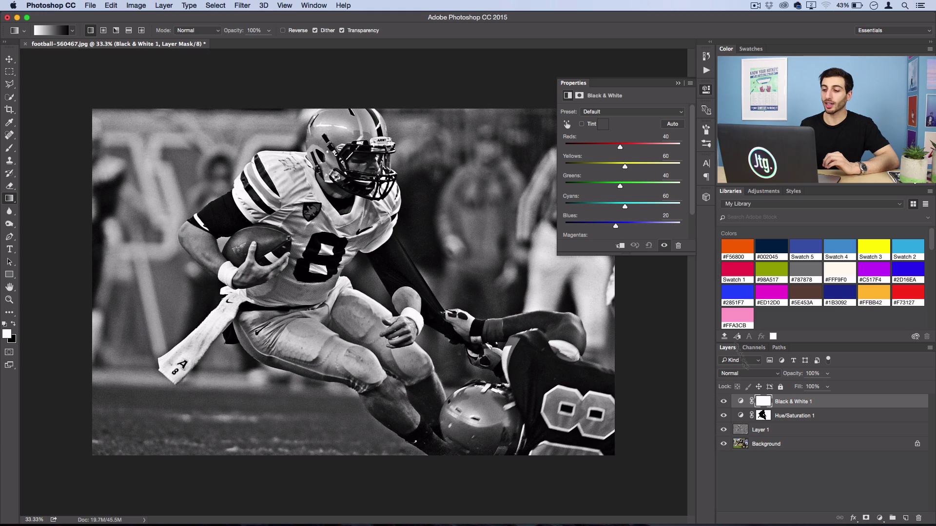
pyautogui.click(748, 374)
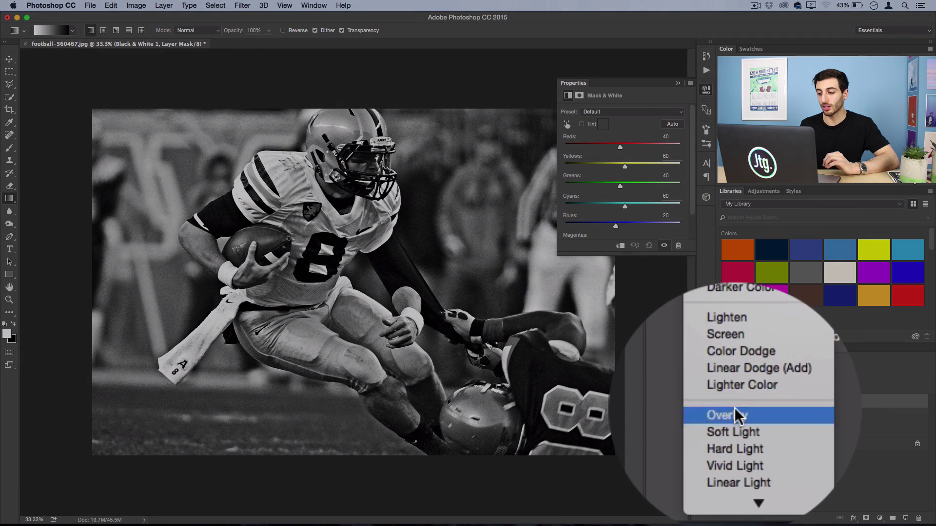
pyautogui.click(738, 415)
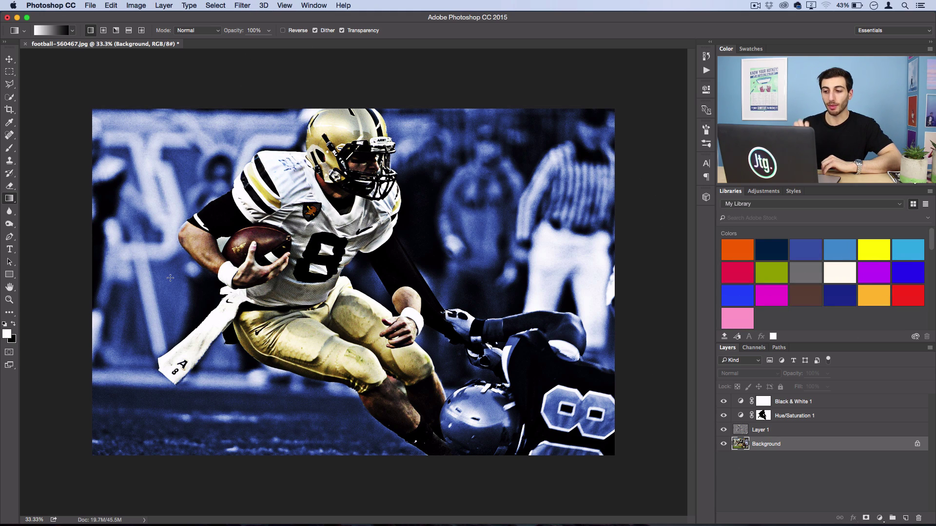
pyautogui.click(239, 5)
pyautogui.moveTo(285, 122)
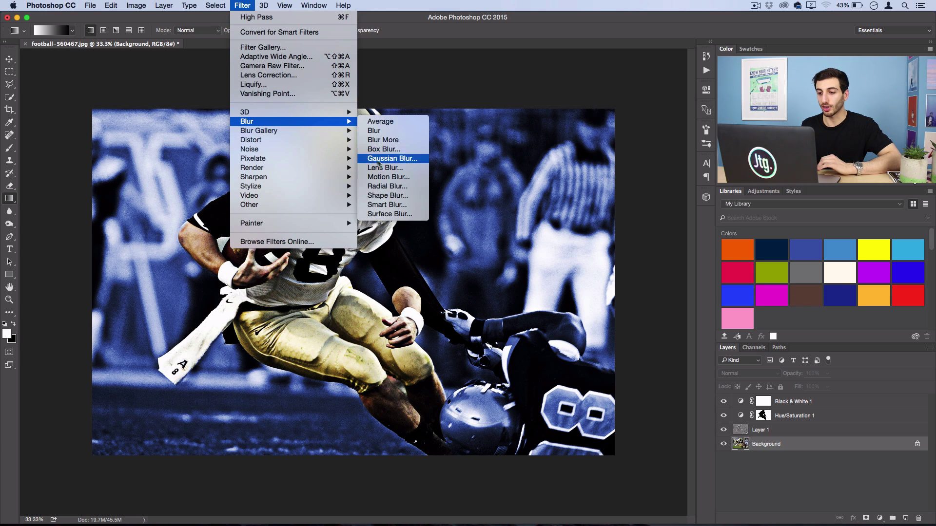
pyautogui.click(387, 177)
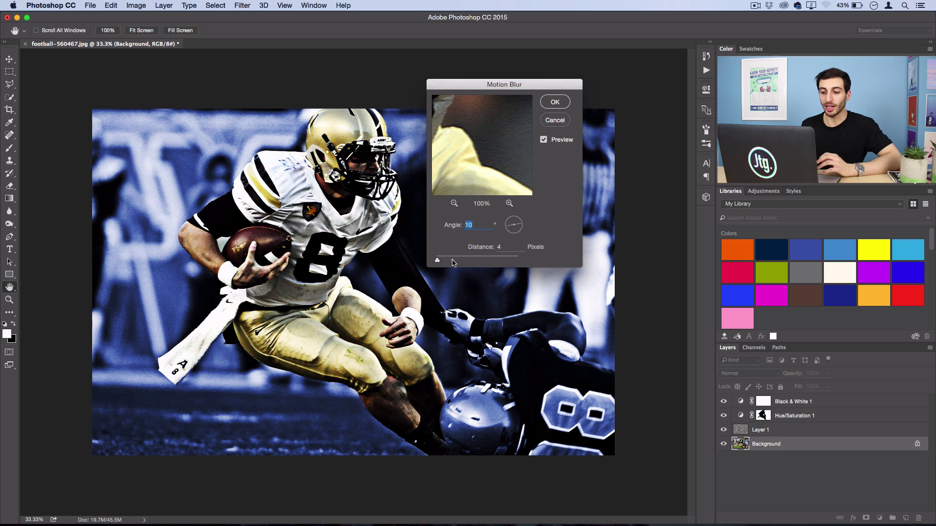
pyautogui.moveTo(452, 263); pyautogui.dragTo(474, 264)
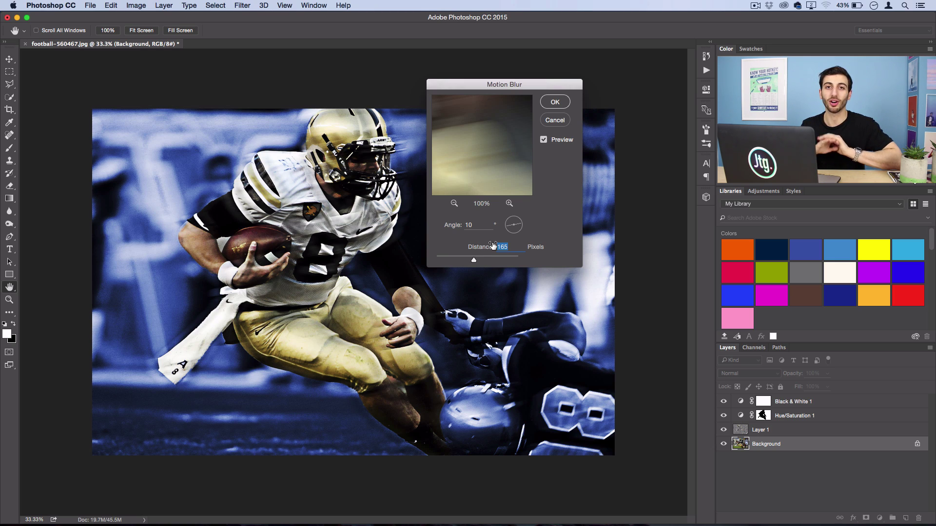
pyautogui.click(563, 119)
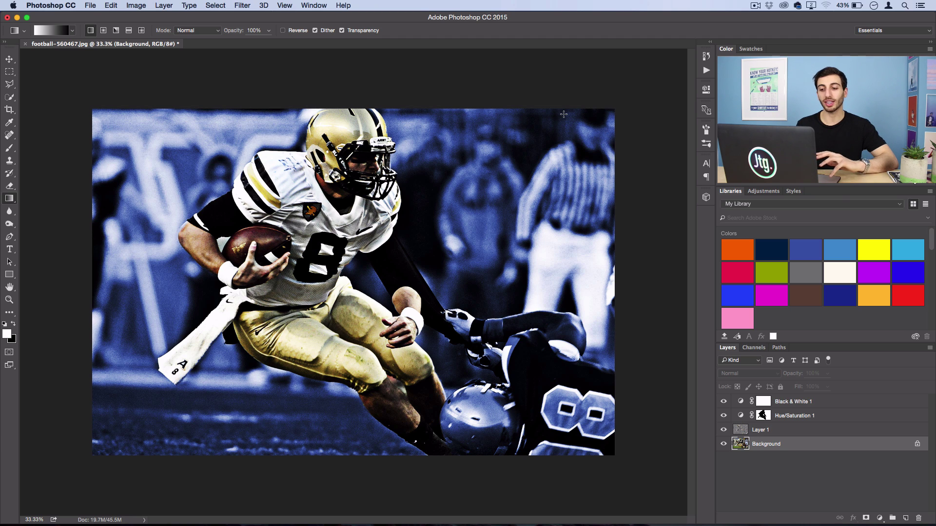